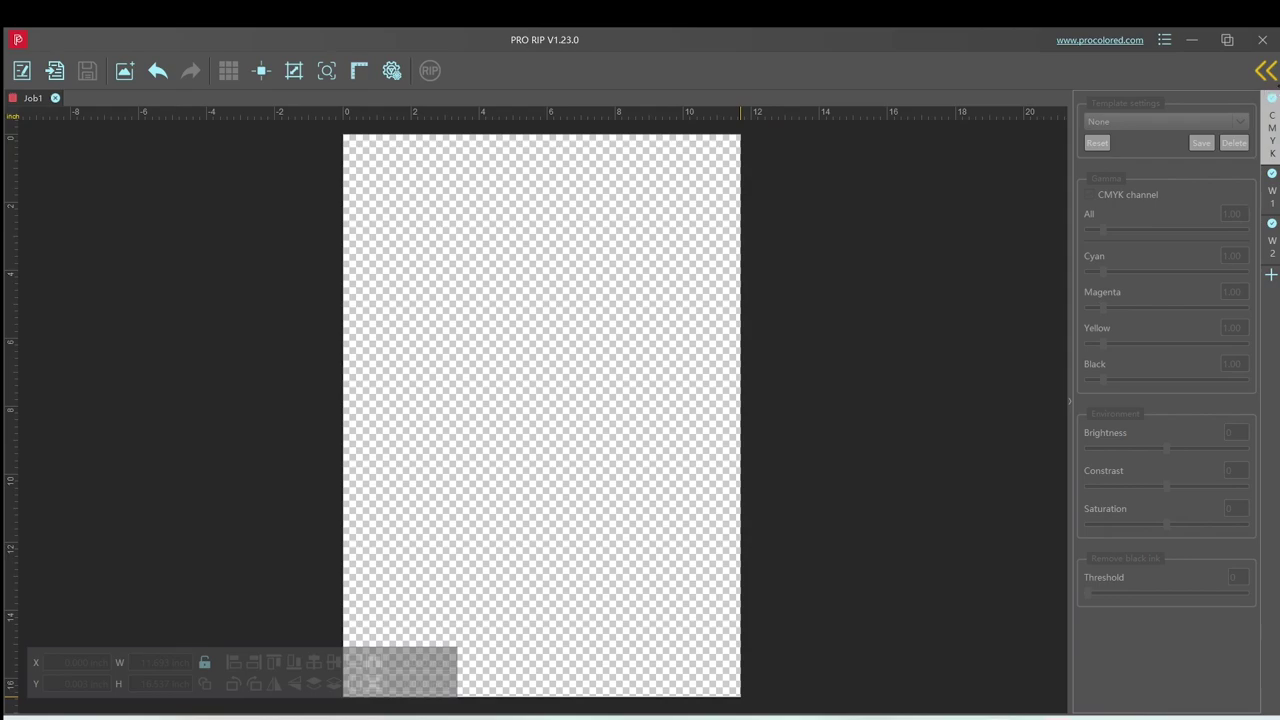
Switch PRO RIP to the Print Management Center to list the finished Job1 print jobs.
click(1265, 72)
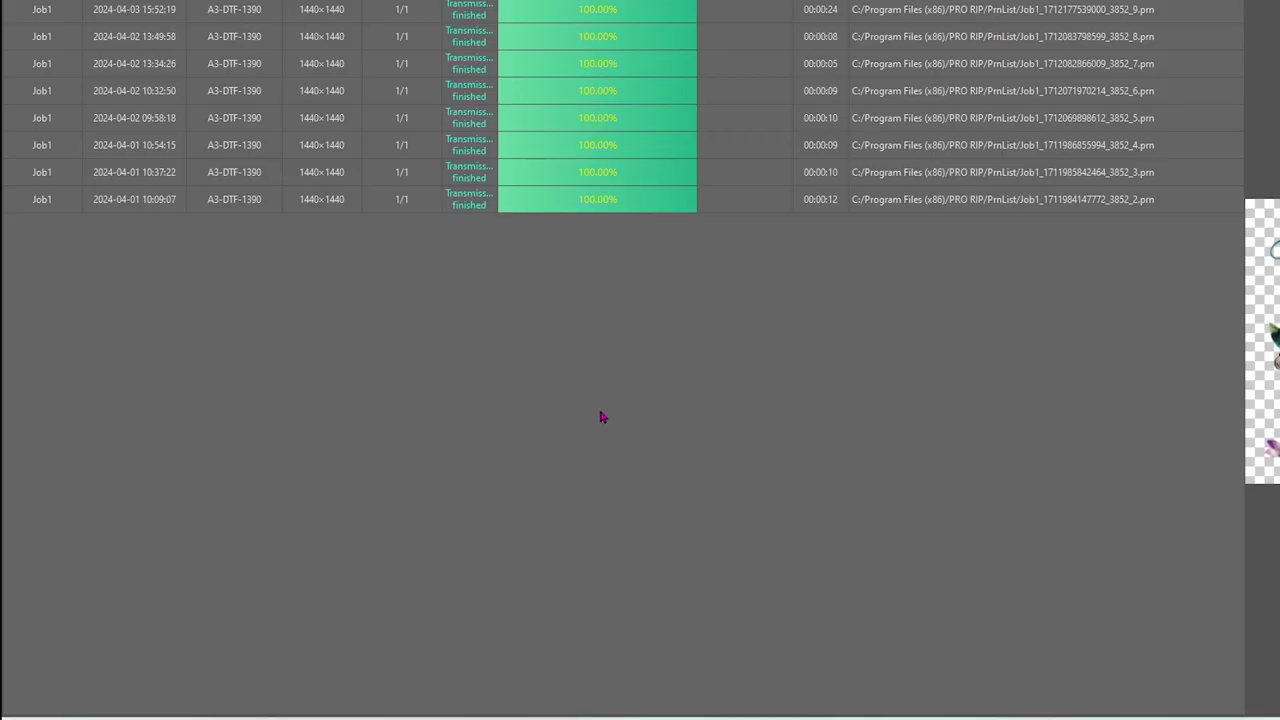
Open the EPSON L1800 Series Printing Preferences from the job list's context menu.
right_click(504, 461)
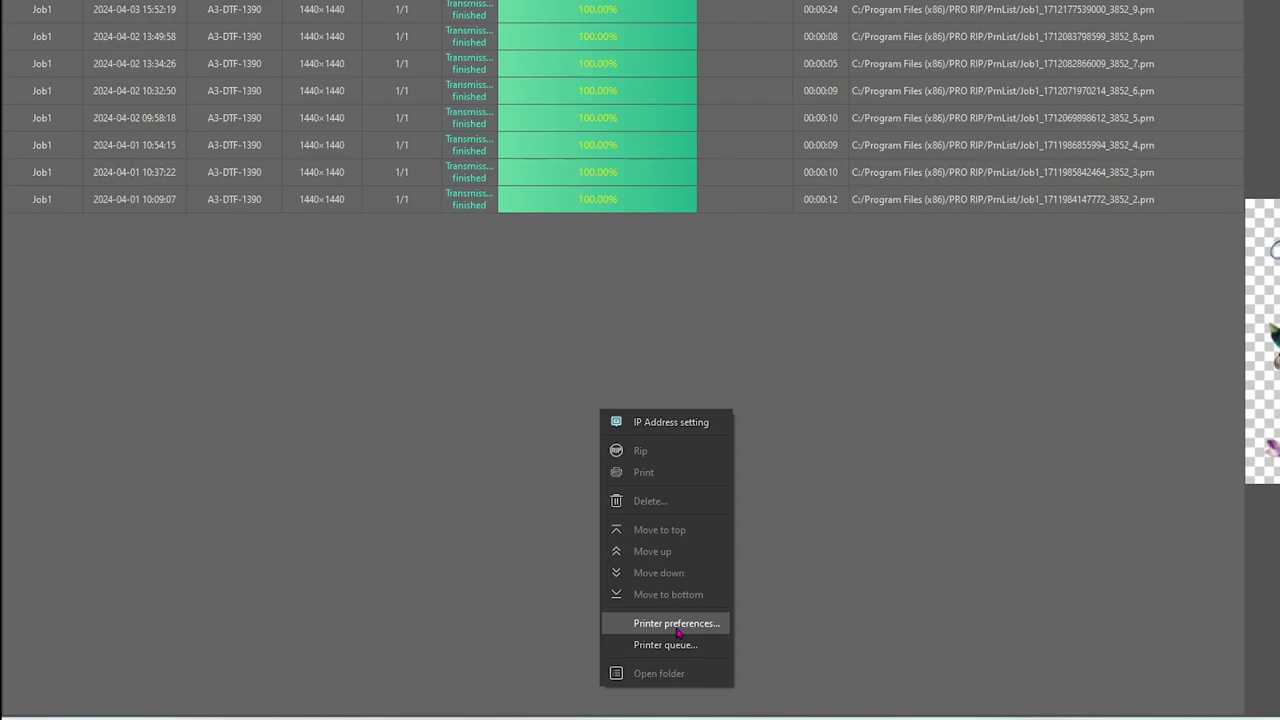
click(676, 624)
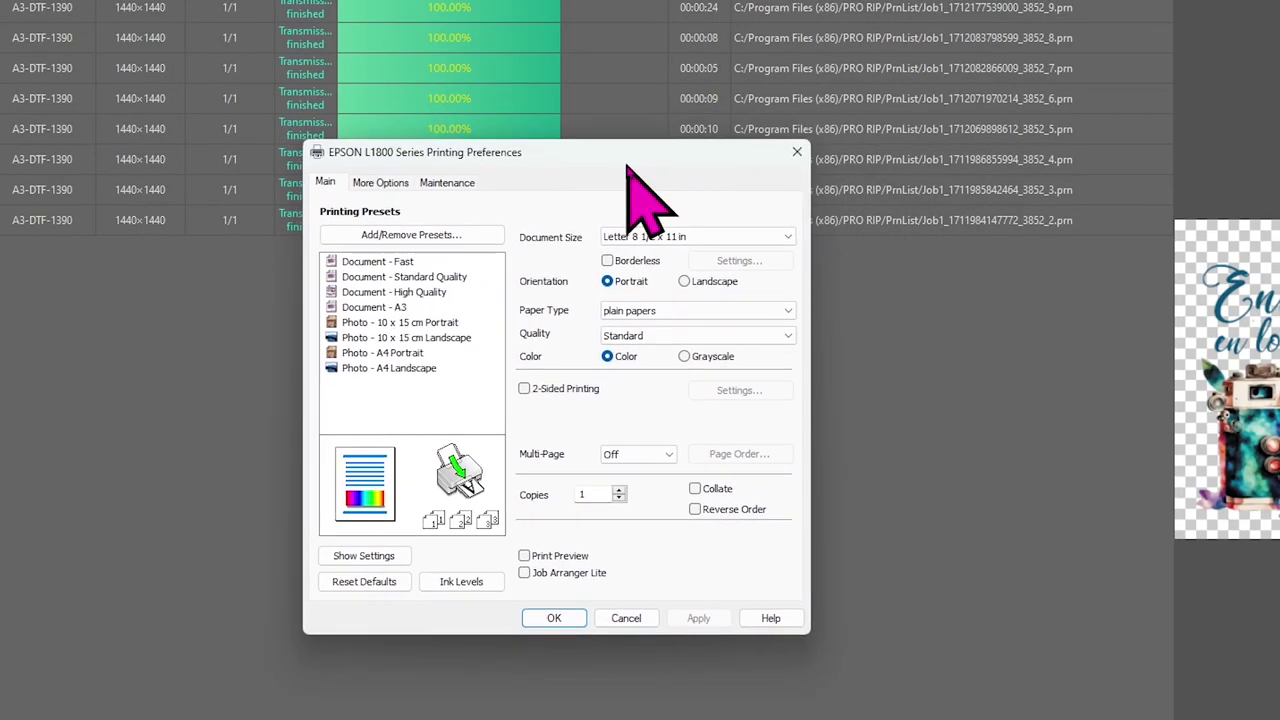
Launch the Head Cleaning utility from the EPSON L1800 Maintenance tab.
click(459, 188)
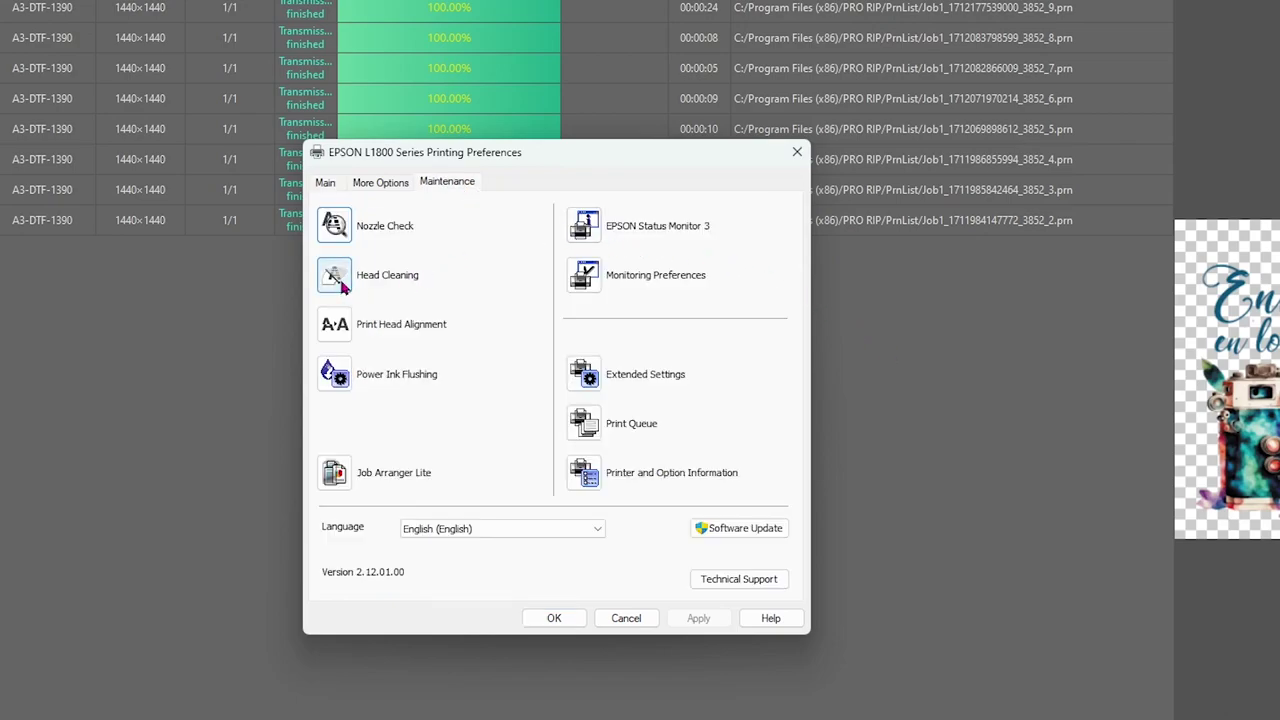
click(342, 287)
Start the print head nozzle cleaning cycle and let it run to completion.
click(338, 280)
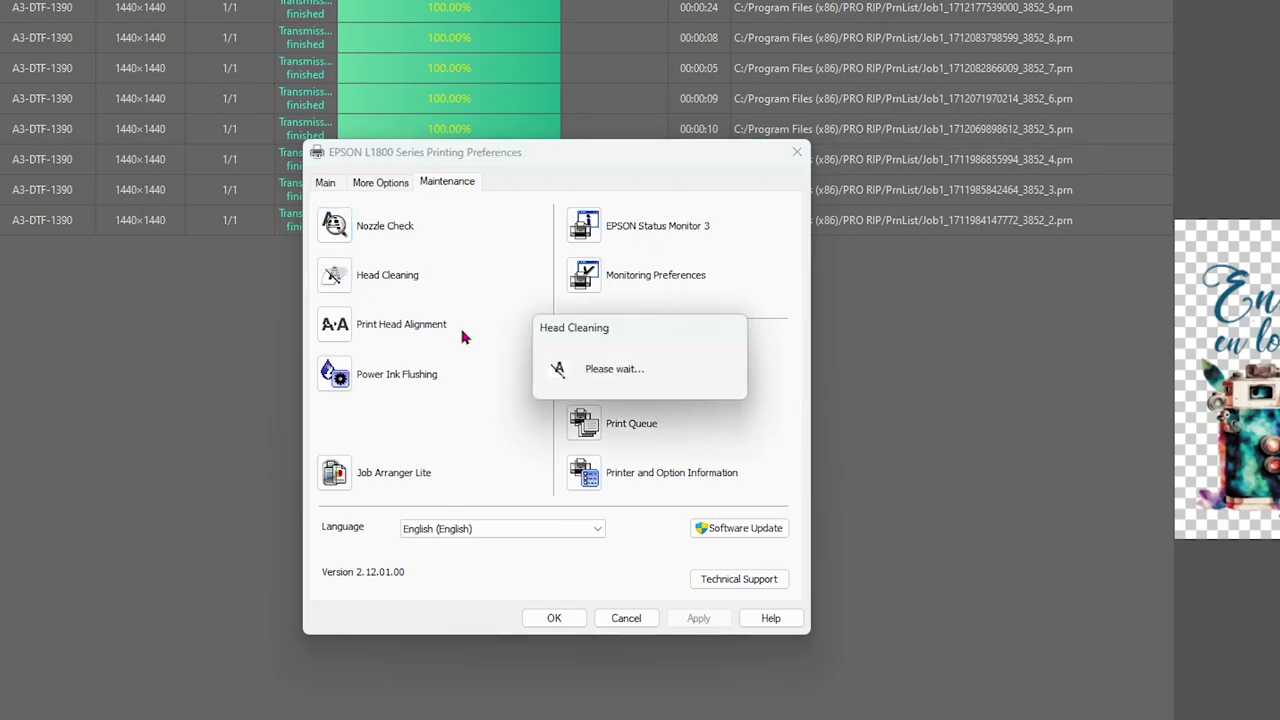